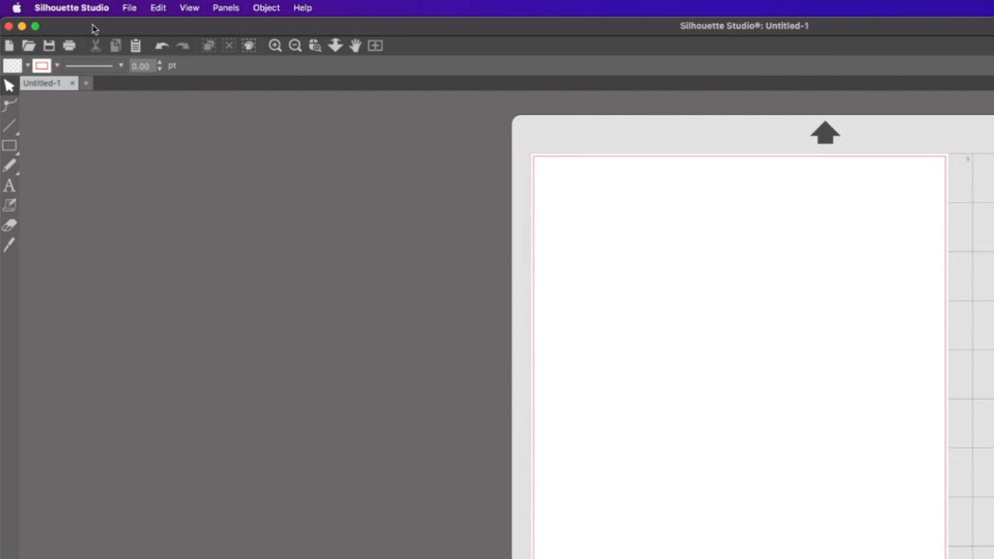
Open the DXF version of the DBP Mama Mommy Mom Bruh design.
click(129, 9)
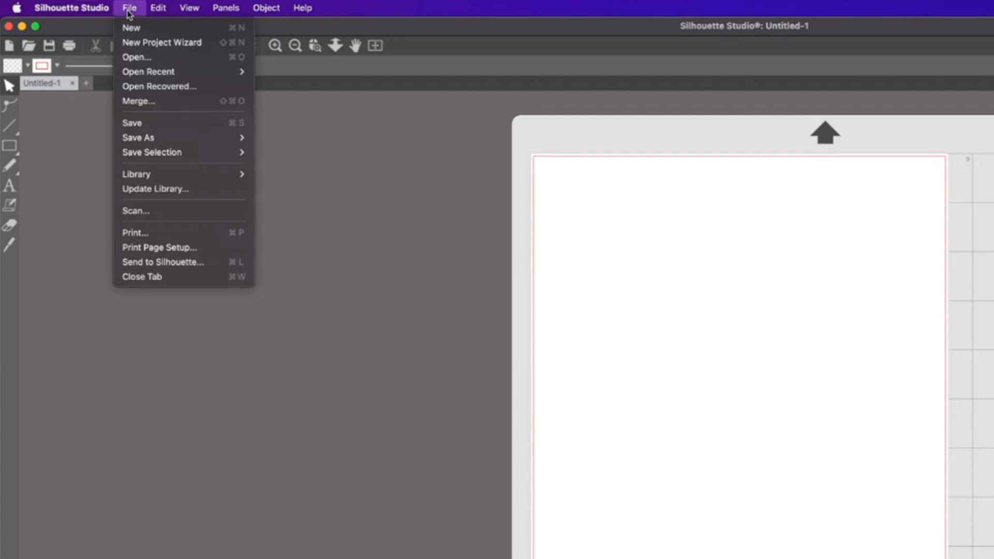
click(149, 59)
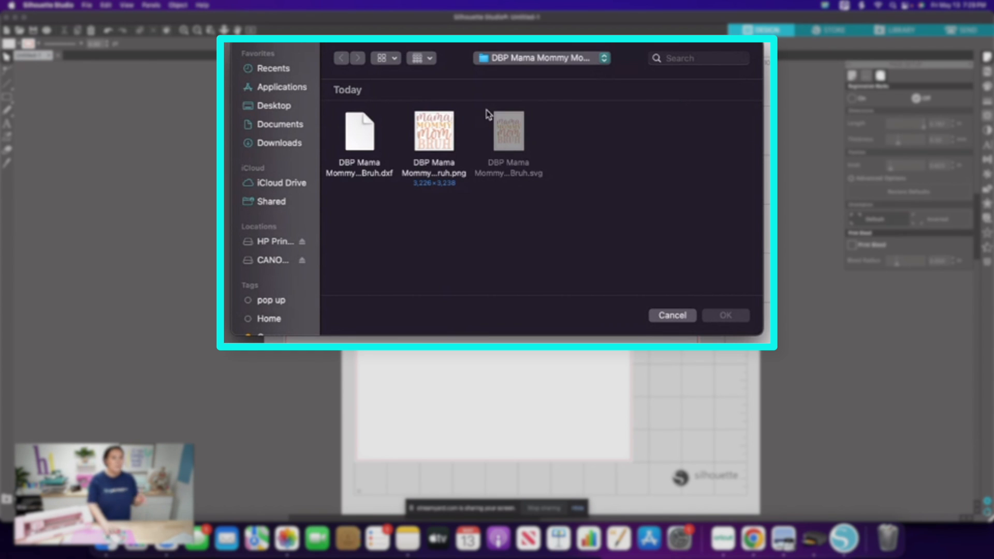
click(366, 165)
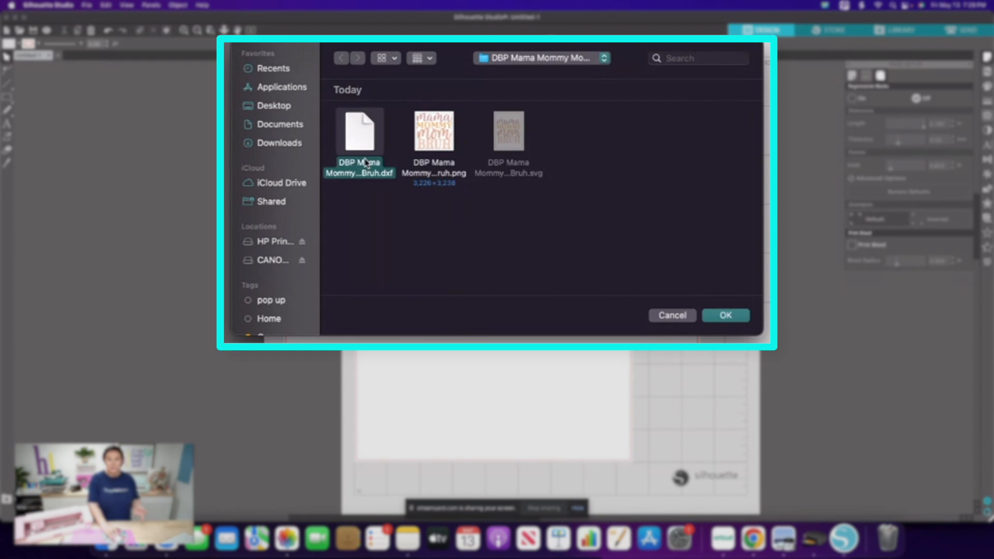
click(738, 318)
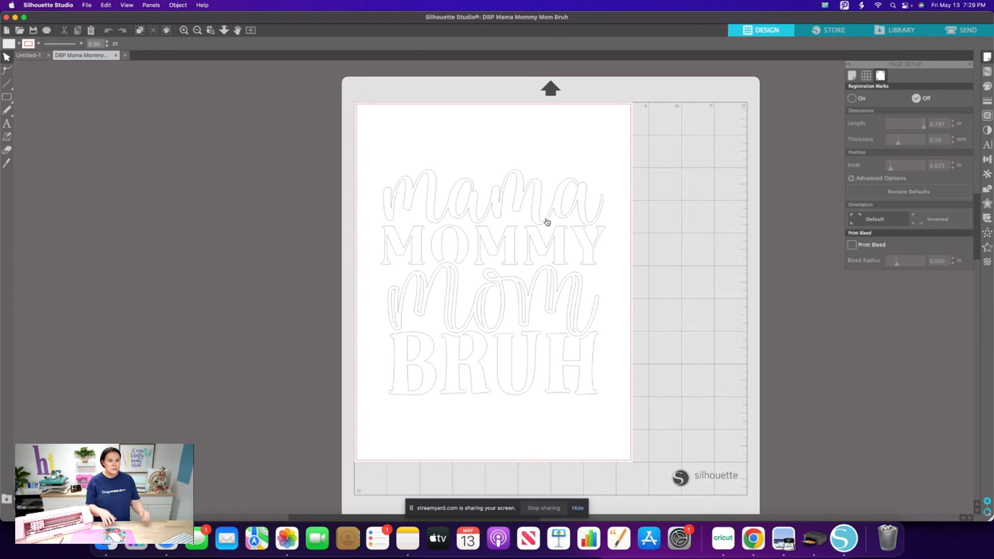
Select the entire design and scale it down proportionally to about 2.44 in wide.
drag(365, 133, 619, 440)
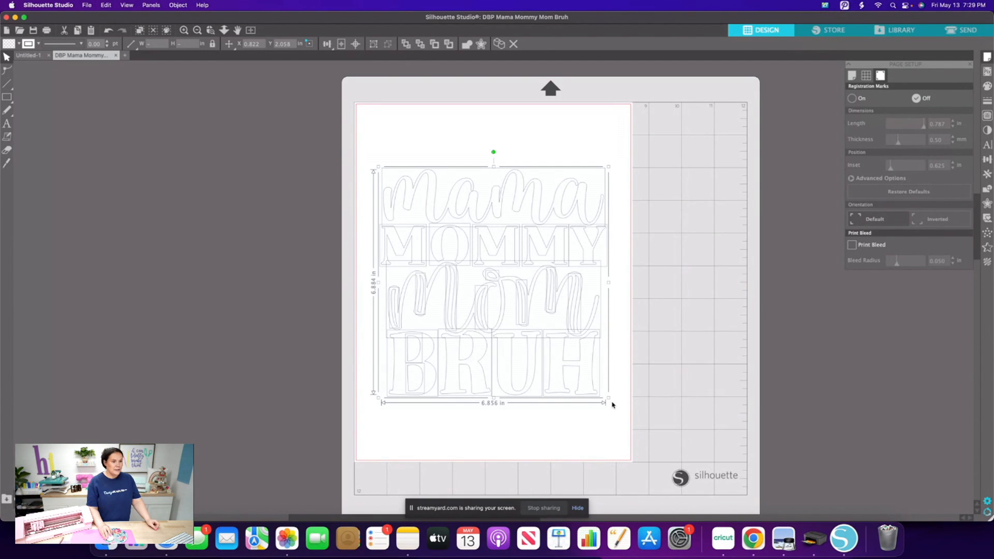
drag(608, 399, 526, 317)
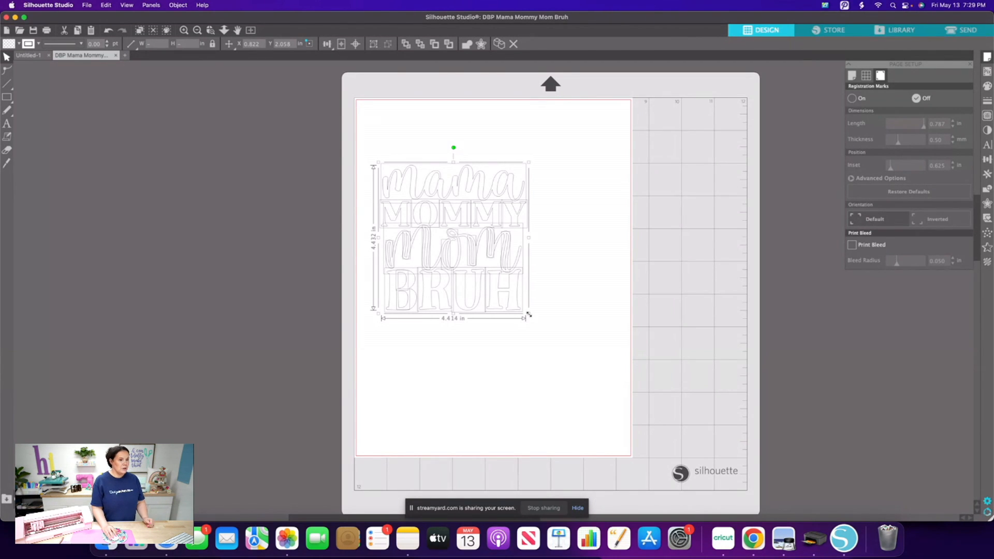
drag(529, 314, 474, 241)
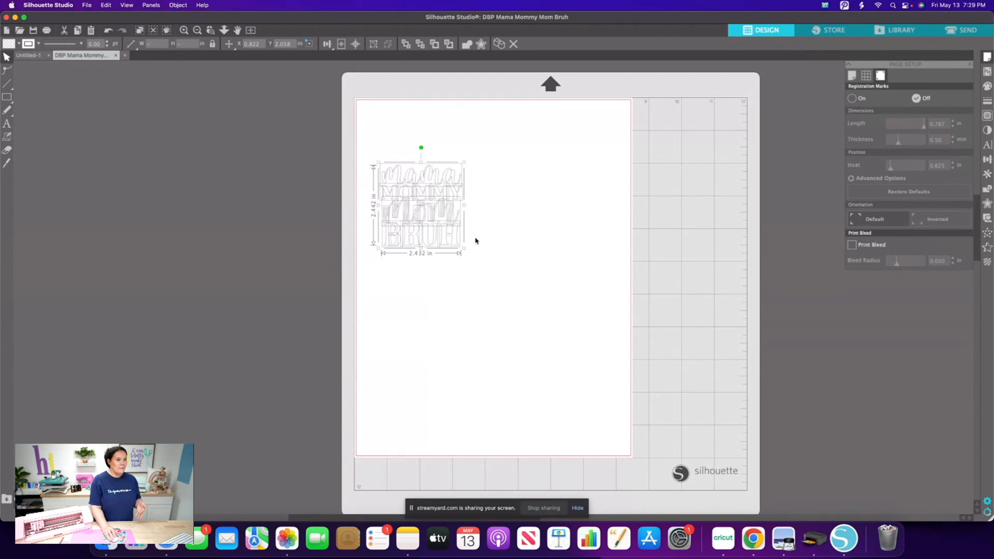
drag(465, 248, 465, 248)
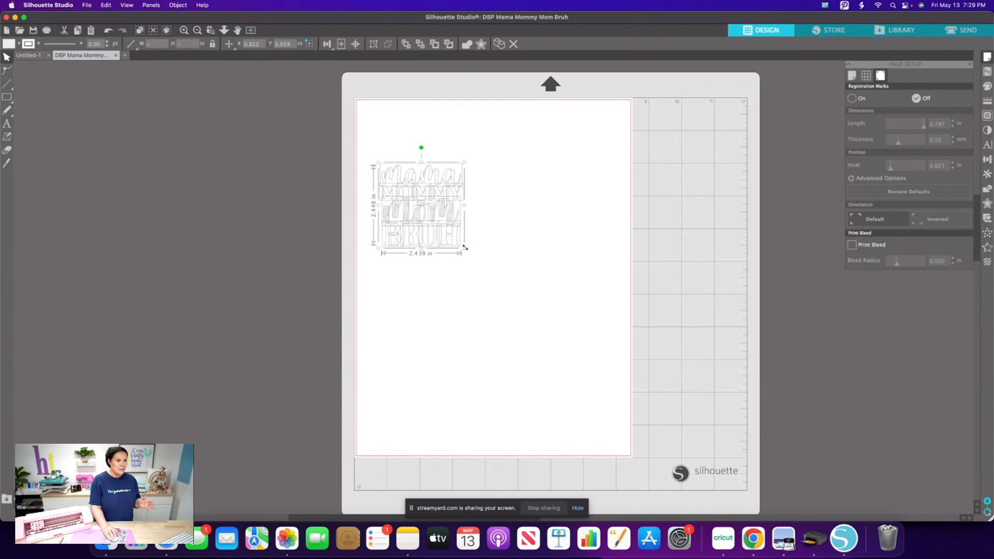
click(498, 241)
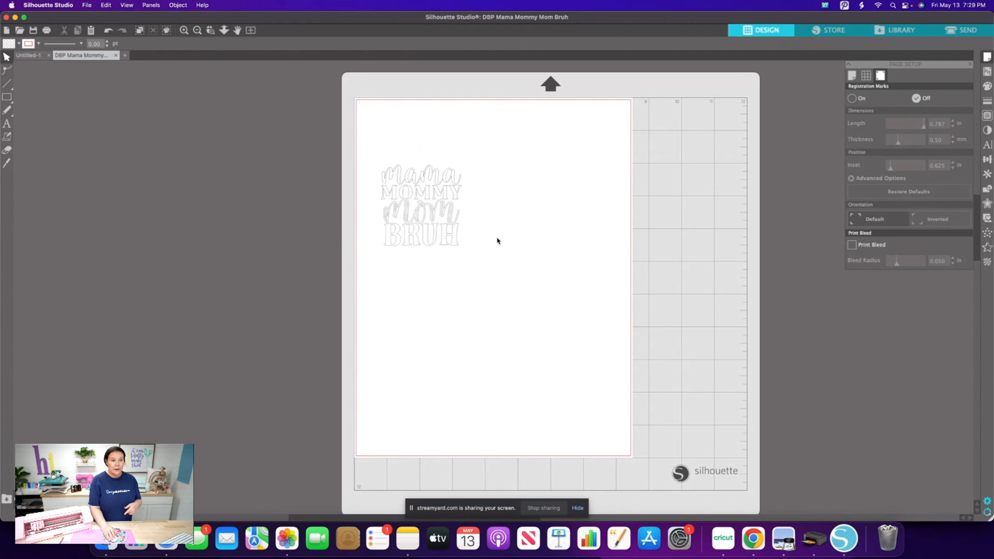
Separate "mama" and "MOMMY" from the design, placing "mama" in the page's upper-left corner and "MOMMY" below it with a gap.
drag(365, 142, 395, 66)
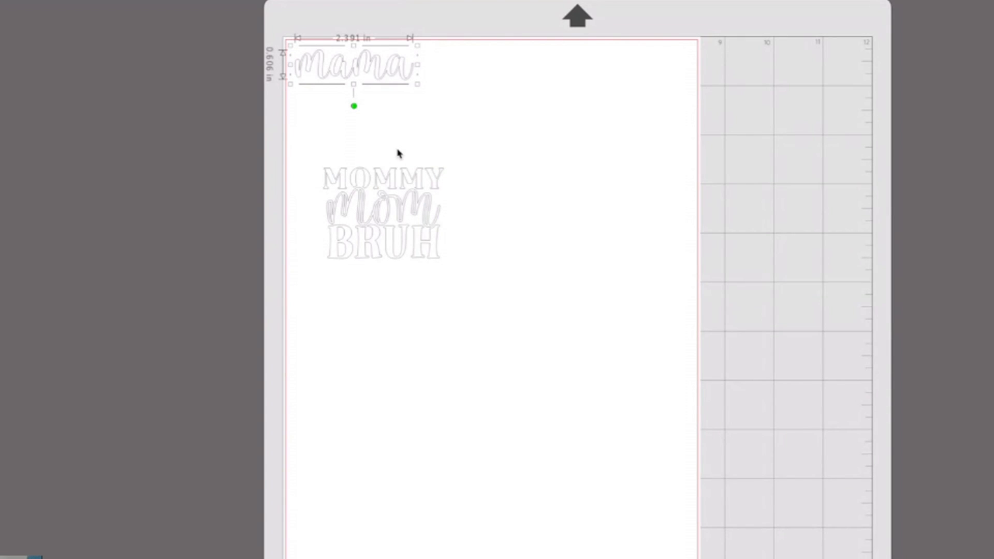
drag(306, 151, 415, 138)
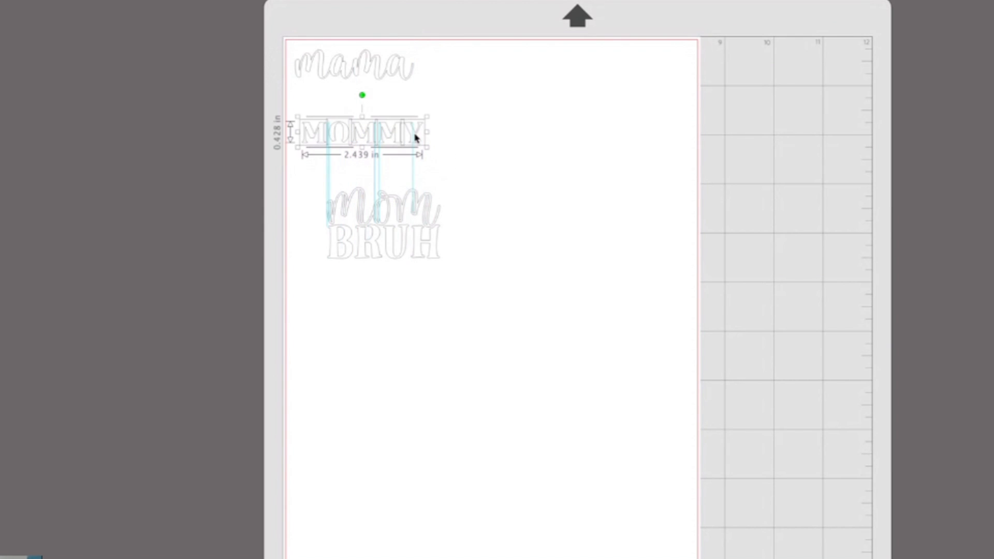
drag(415, 137, 412, 160)
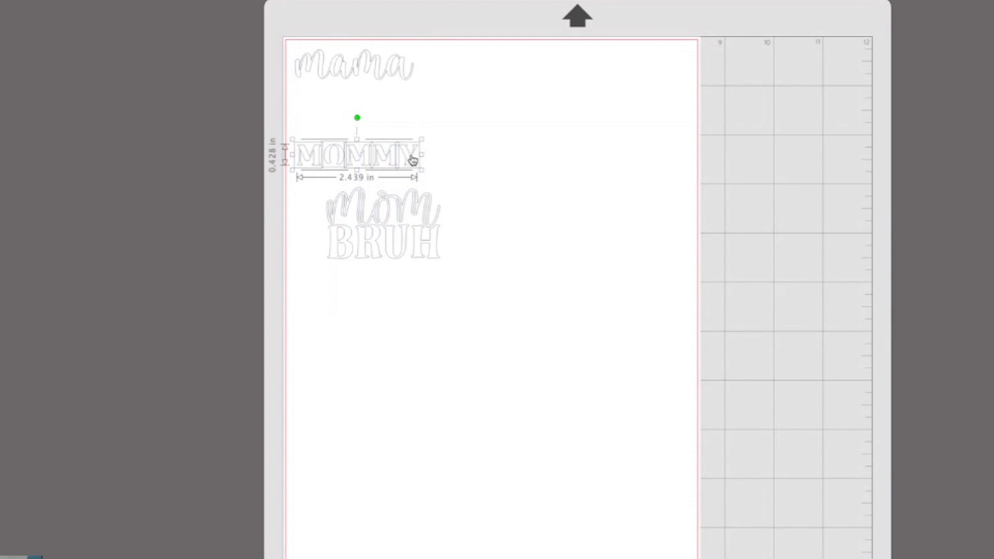
click(471, 257)
Separate "mom" and "BRUH", stack them below "MOMMY" along the page's left edge, and even out the spacing between the four words.
drag(346, 264, 399, 419)
drag(482, 239, 300, 193)
drag(371, 195, 333, 224)
drag(514, 289, 334, 219)
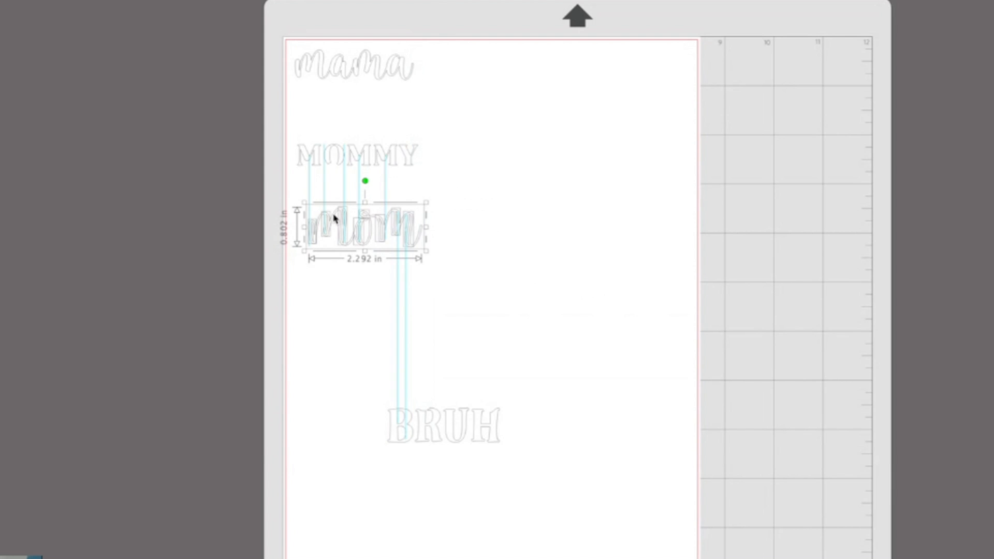
drag(334, 218, 330, 260)
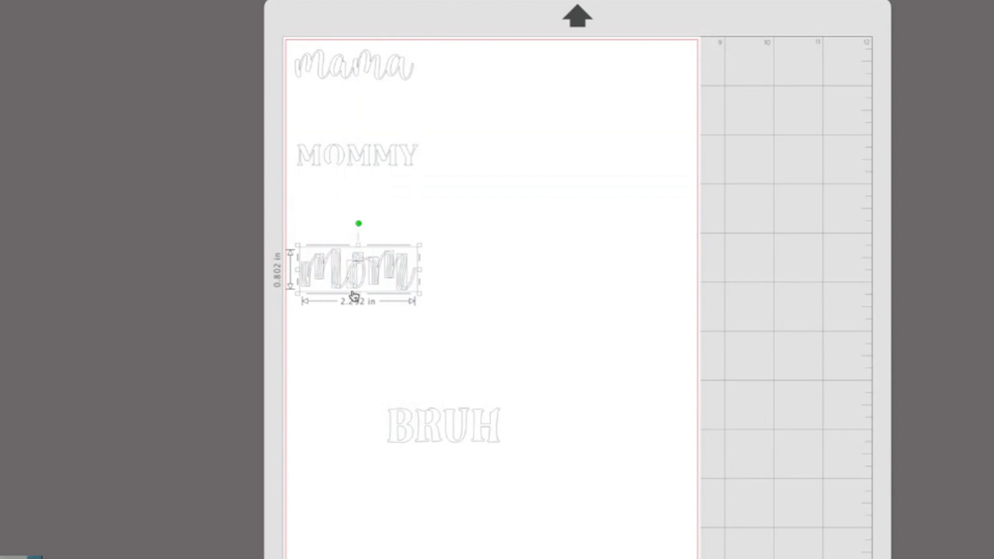
drag(414, 422, 349, 379)
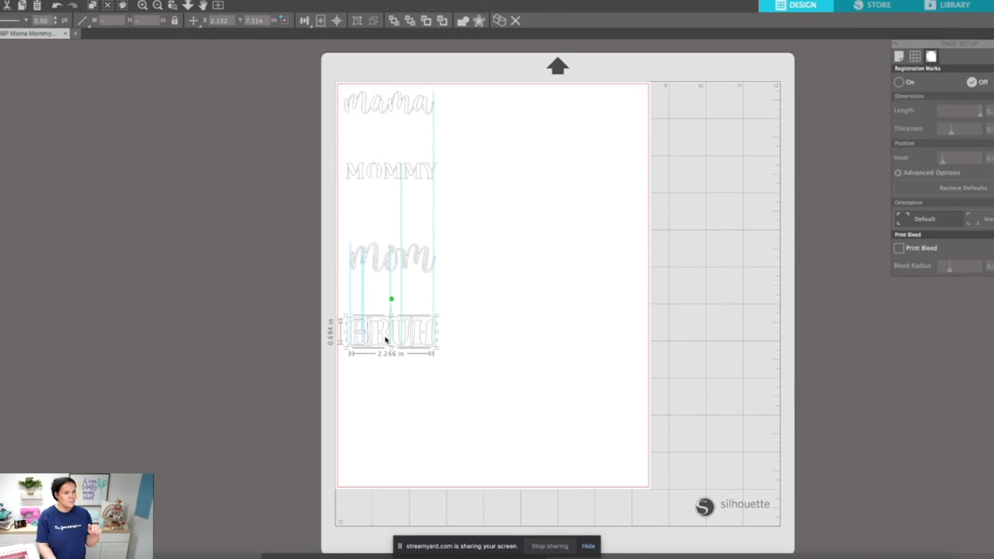
drag(386, 340, 388, 340)
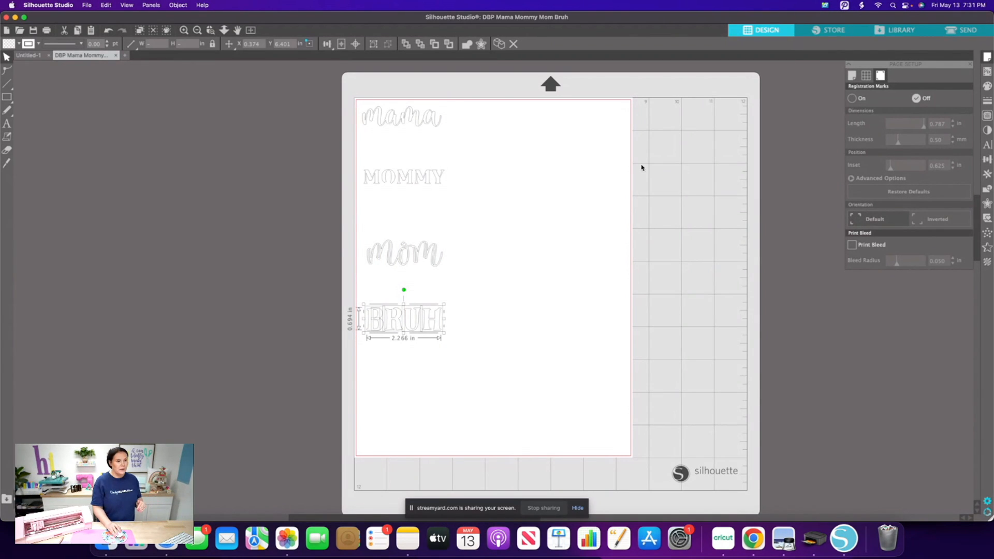
drag(466, 206, 426, 188)
click(443, 177)
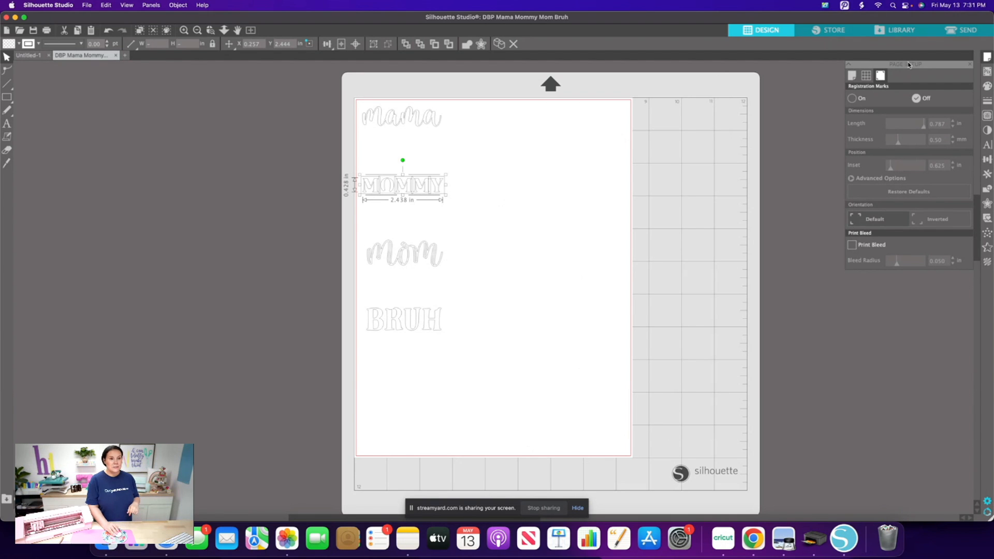
Go to the send setup and set the Carriage 1 blade depth to 3 for cutting Vinyl, Matte.
click(957, 32)
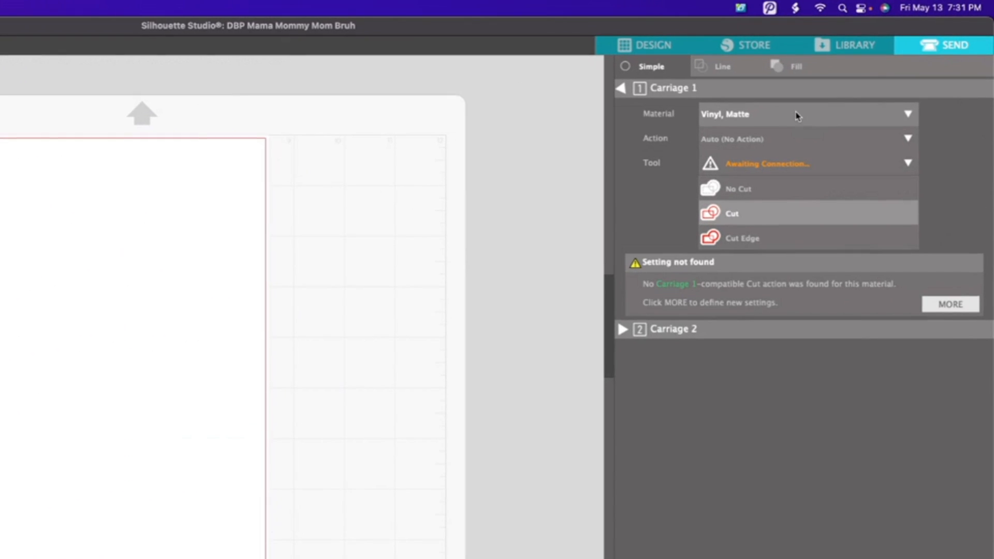
click(832, 98)
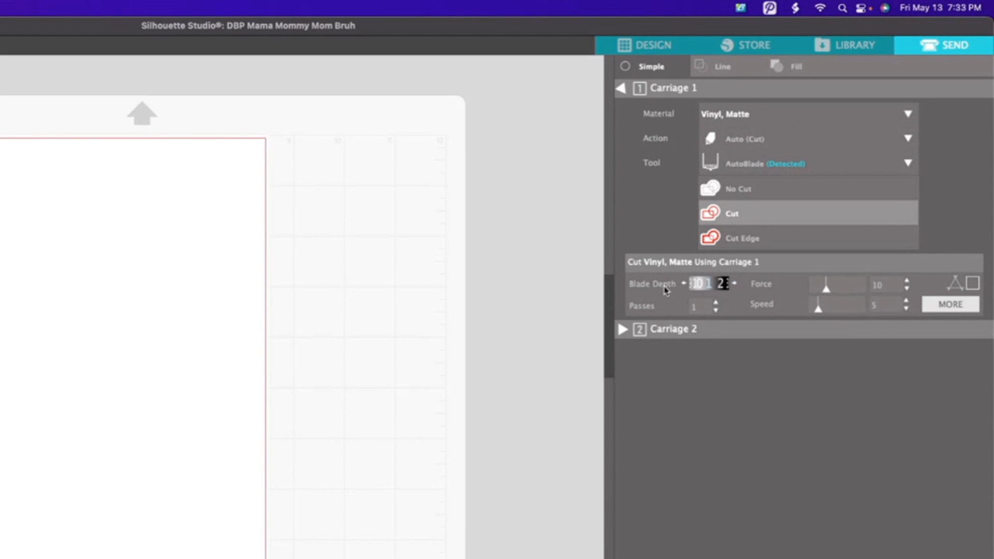
click(732, 284)
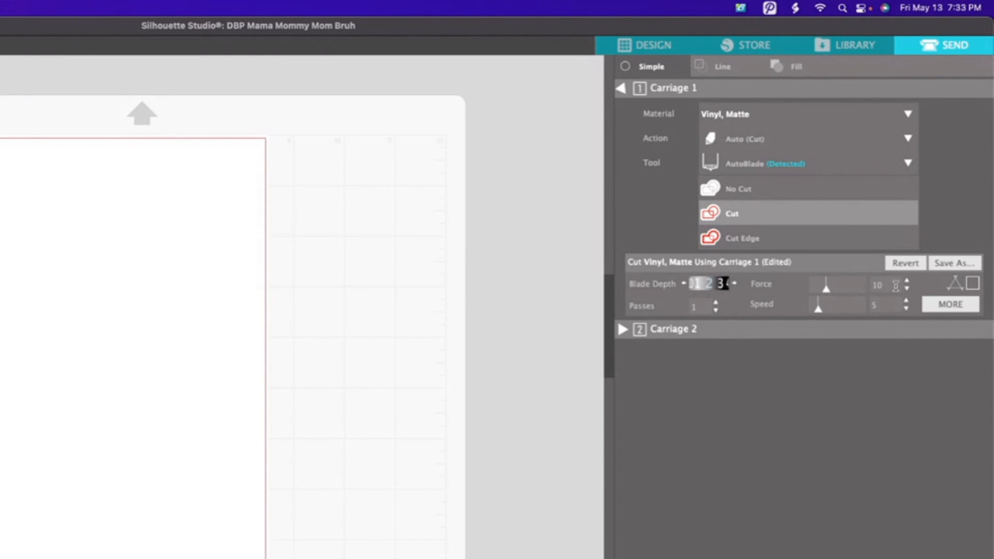
Set the Carriage 1 cut force to 17 and the speed to 7.
drag(888, 284, 853, 284)
text(17)
click(818, 309)
drag(819, 310, 825, 312)
drag(885, 306, 856, 309)
text(7)
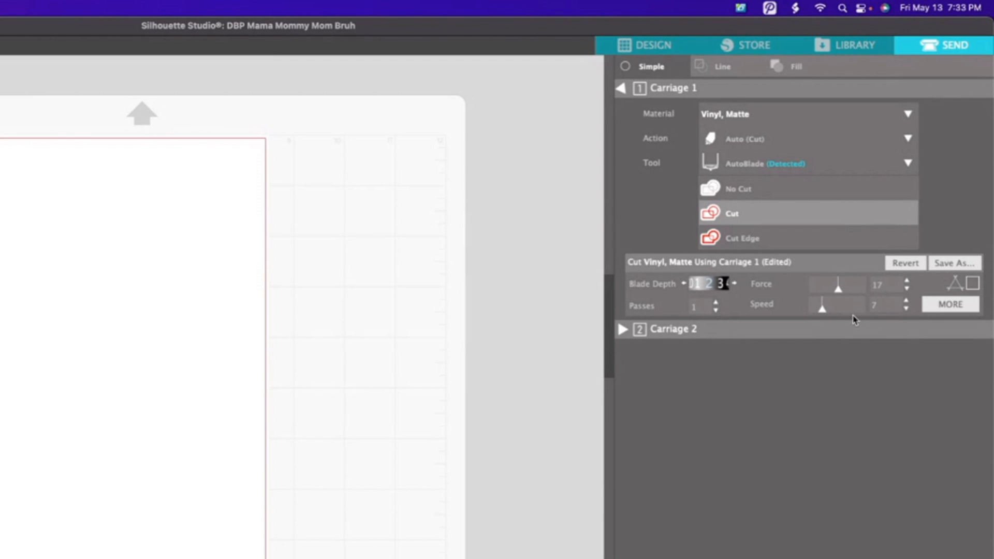